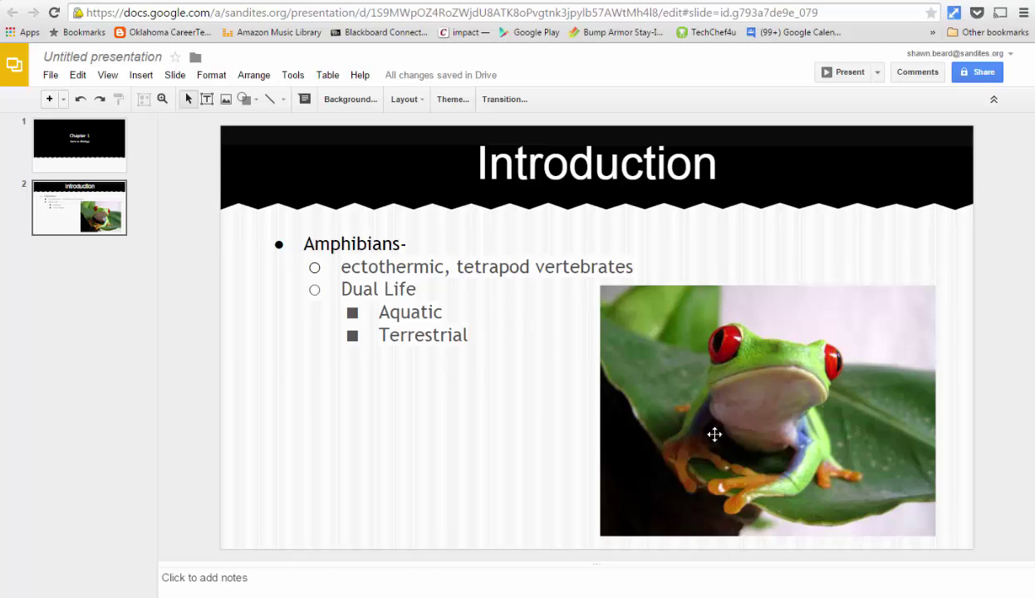
Shift the frog picture on the Introduction slide slightly to the left.
{"action": "left_click", "coordinate": [714, 434]}
{"action": "left_click_drag", "start_coordinate": [771, 415], "coordinate": [728, 406]}
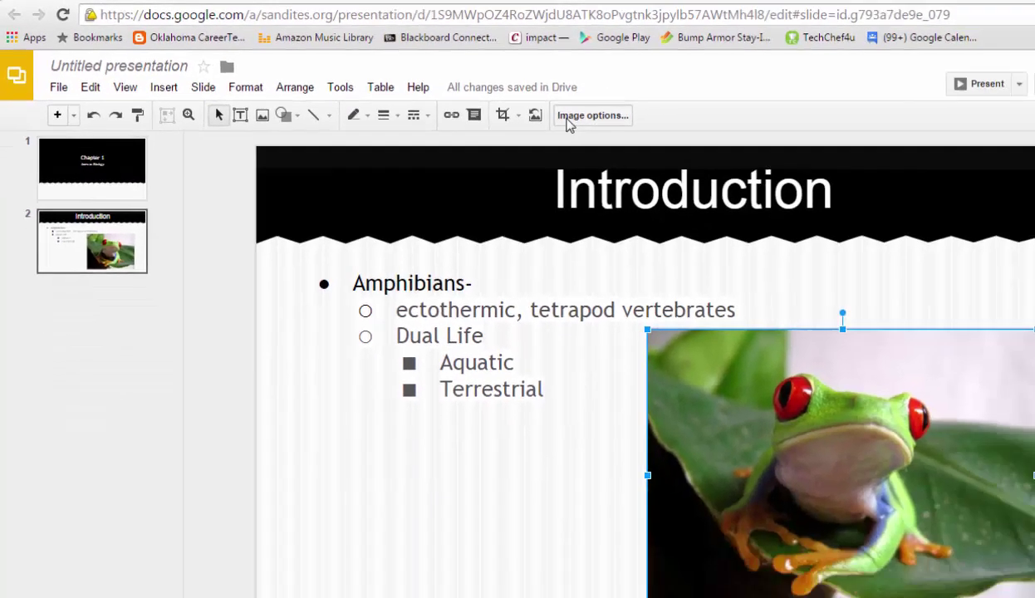
Try the Grayscale recolor on the frog picture and set it back to No Recolor.
{"action": "left_click", "coordinate": [781, 160]}
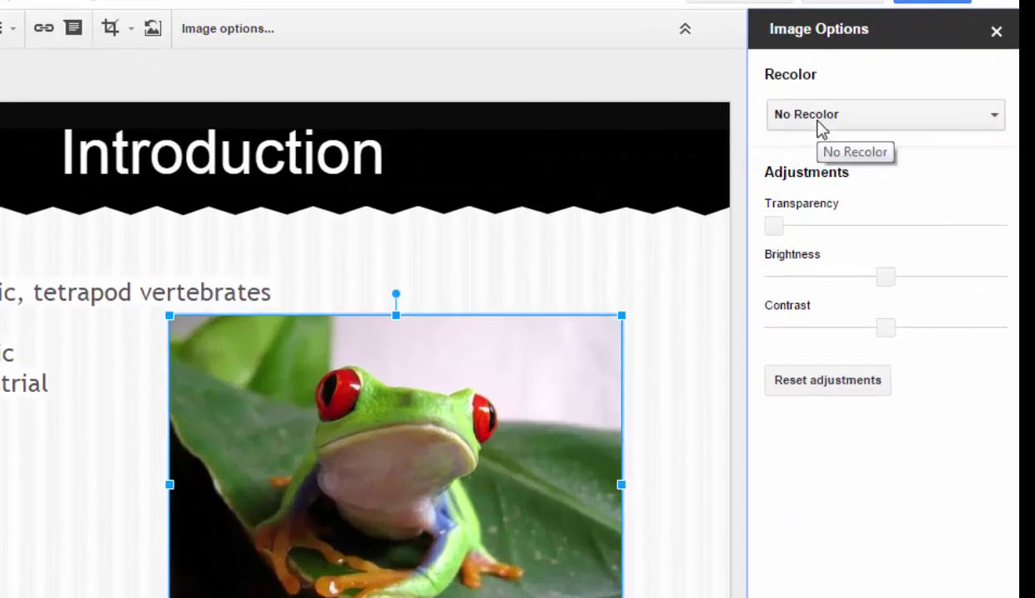
{"action": "left_click", "coordinate": [821, 124]}
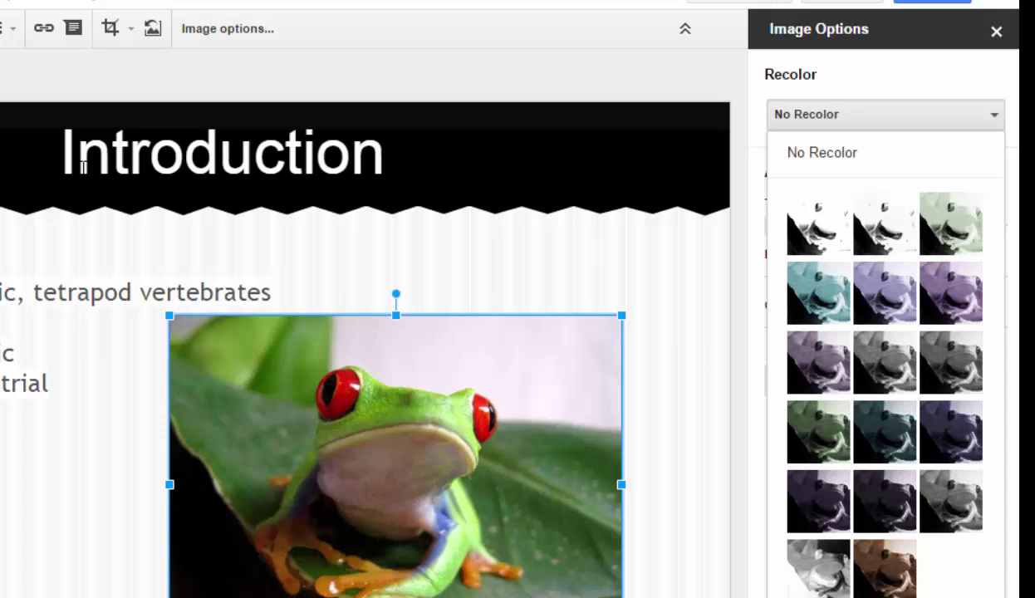
{"action": "left_click", "coordinate": [961, 495]}
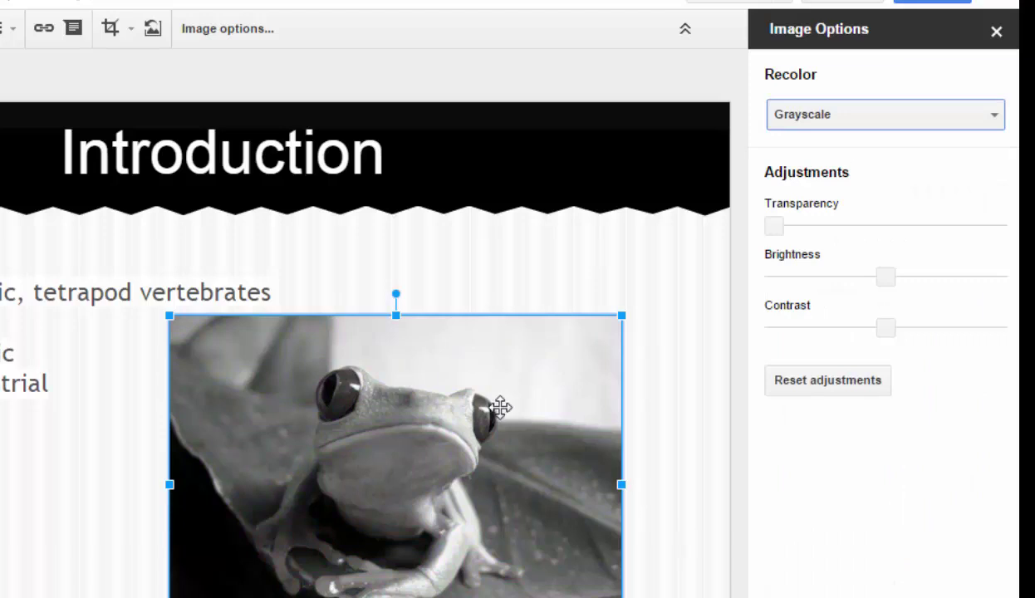
{"action": "left_click", "coordinate": [882, 114]}
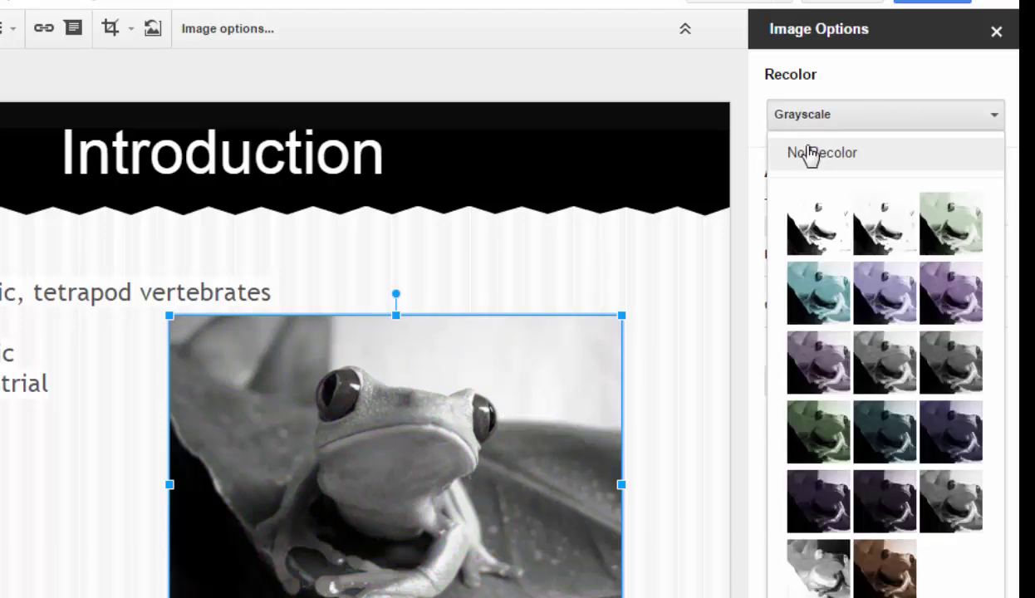
{"action": "left_click", "coordinate": [809, 155]}
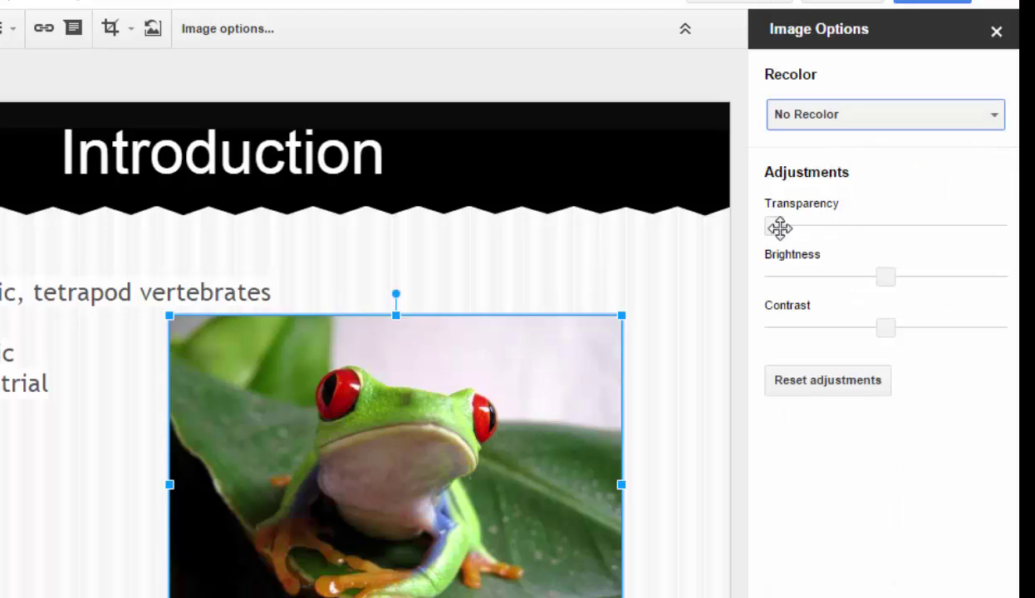
Try out the frog picture's transparency and brightness adjustments, reset them and close the image options.
{"action": "mouse_move", "coordinate": [779, 228]}
{"action": "left_mouse_down"}
{"action": "mouse_move", "coordinate": [877, 227]}
{"action": "mouse_move", "coordinate": [772, 228]}
{"action": "left_mouse_up"}
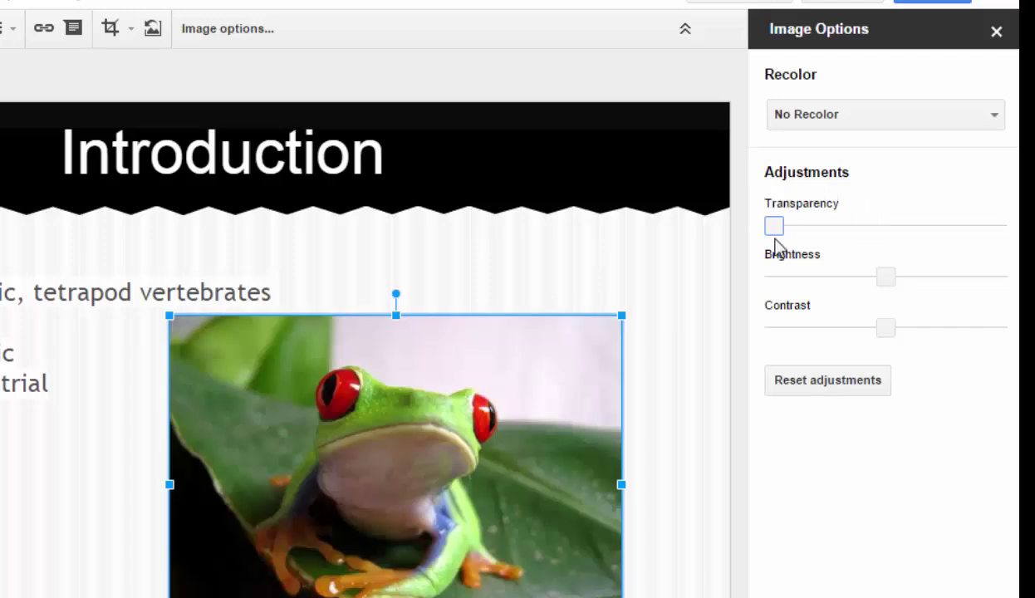
{"action": "left_click", "coordinate": [889, 273]}
{"action": "left_click_drag", "start_coordinate": [891, 271], "coordinate": [883, 277]}
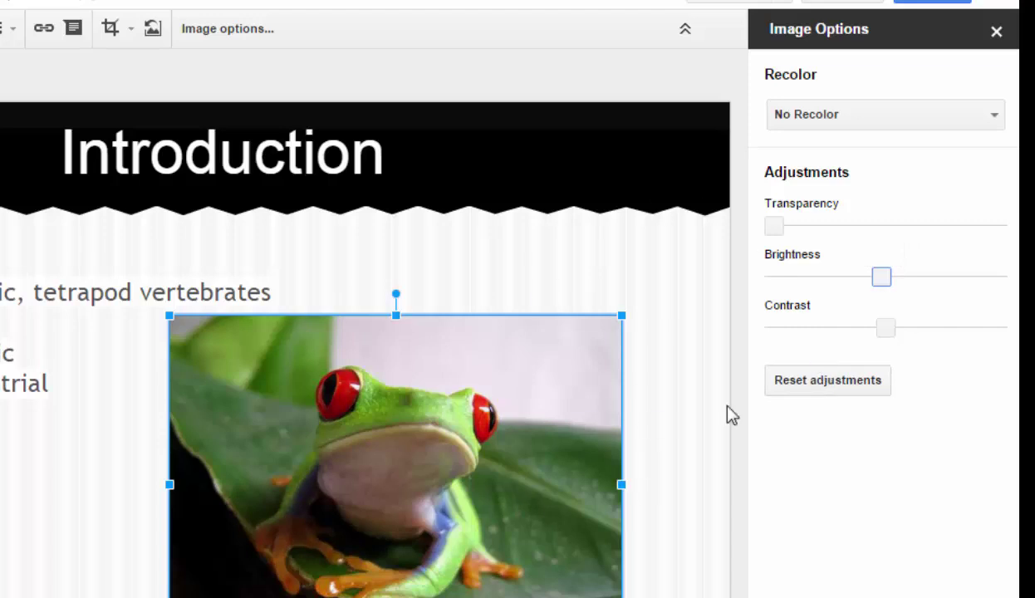
{"action": "left_click", "coordinate": [828, 388]}
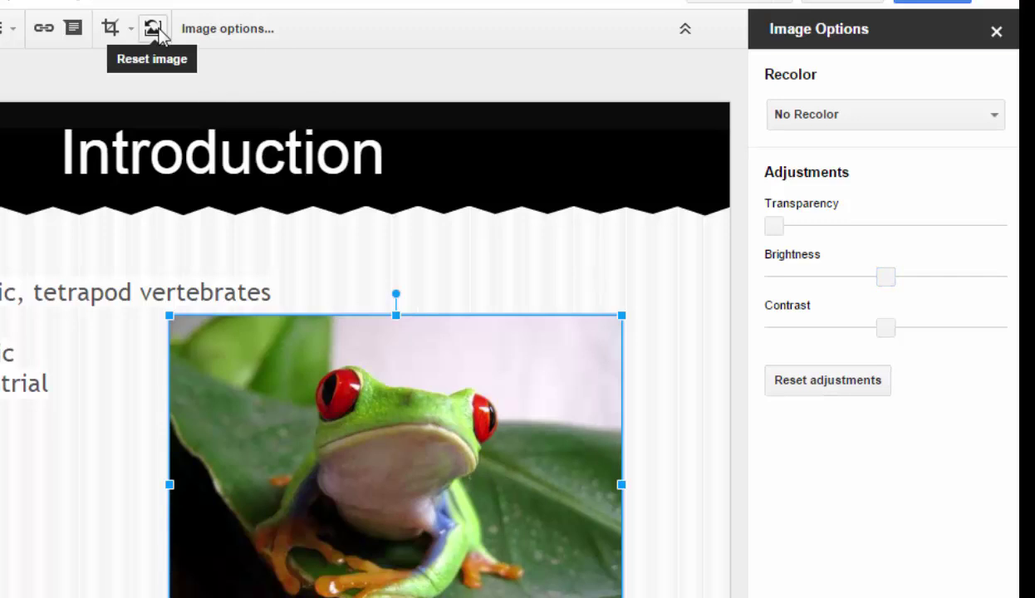
{"action": "left_click", "coordinate": [996, 32]}
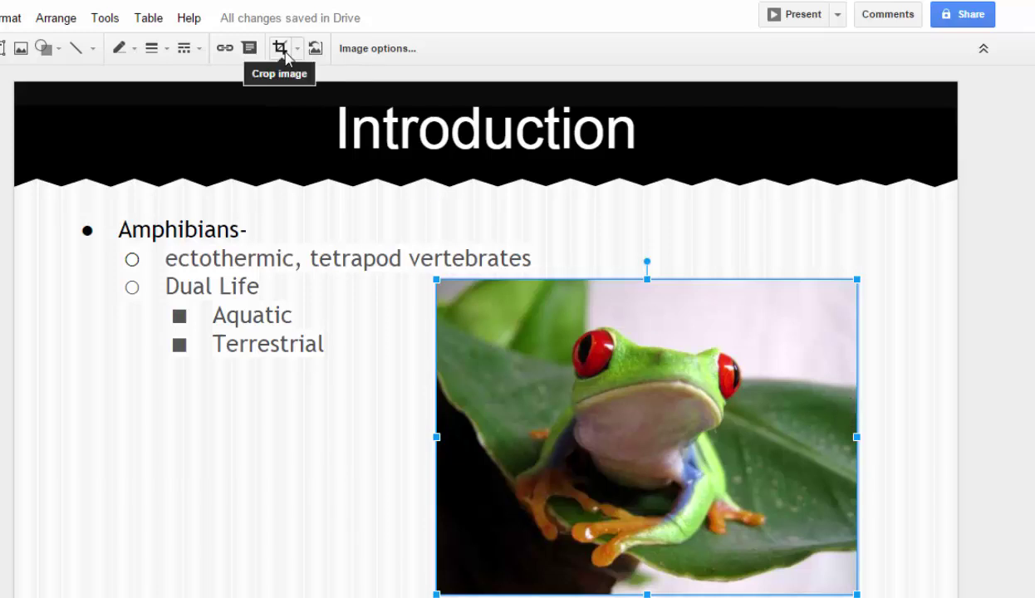
Crop the frog picture on all four sides so the frame fits closely around the frog.
{"action": "left_click", "coordinate": [282, 50]}
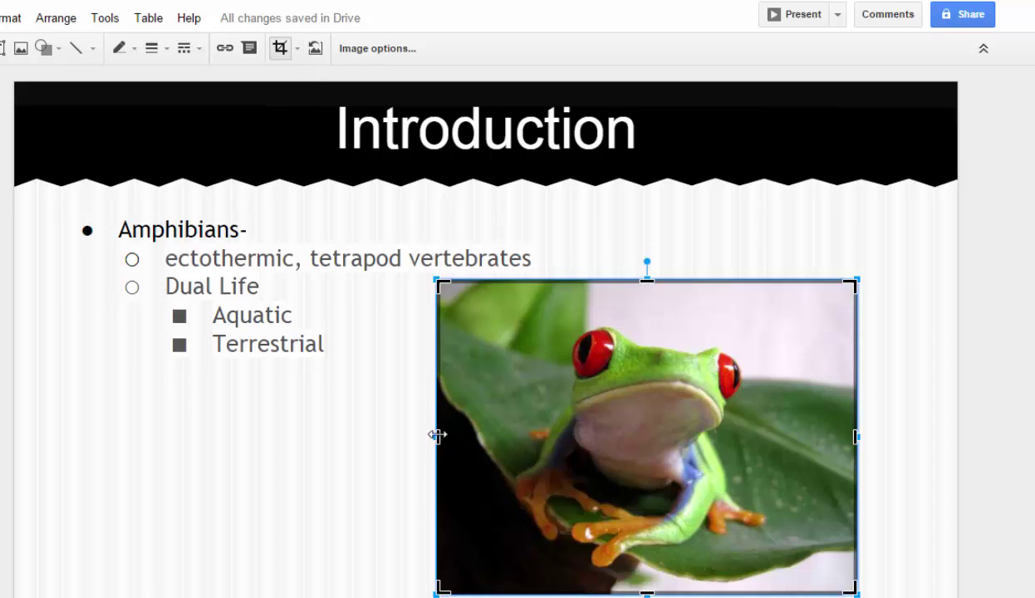
{"action": "left_click_drag", "start_coordinate": [438, 435], "coordinate": [503, 433]}
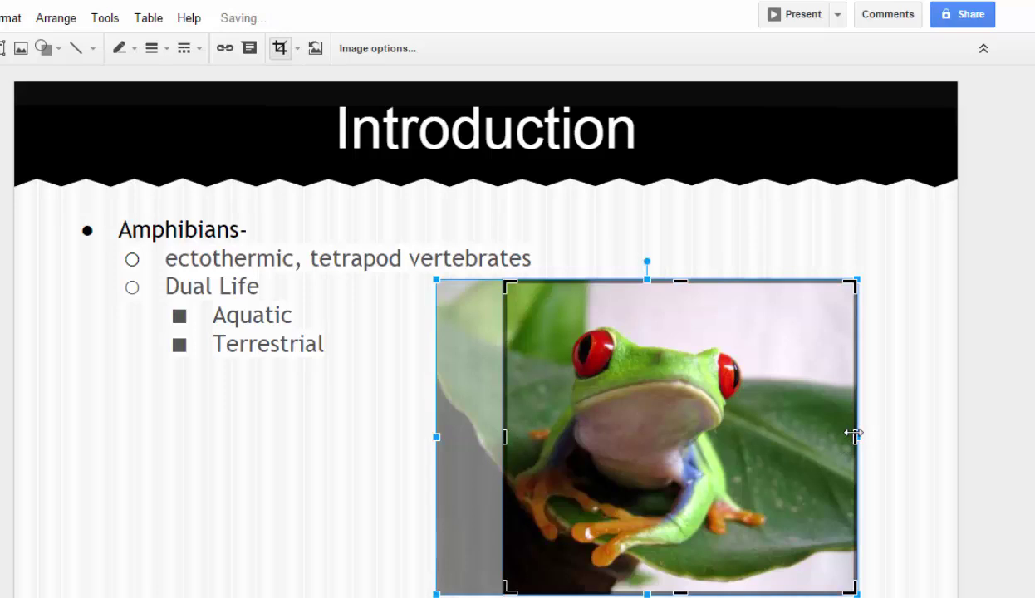
{"action": "left_click_drag", "start_coordinate": [855, 433], "coordinate": [770, 436]}
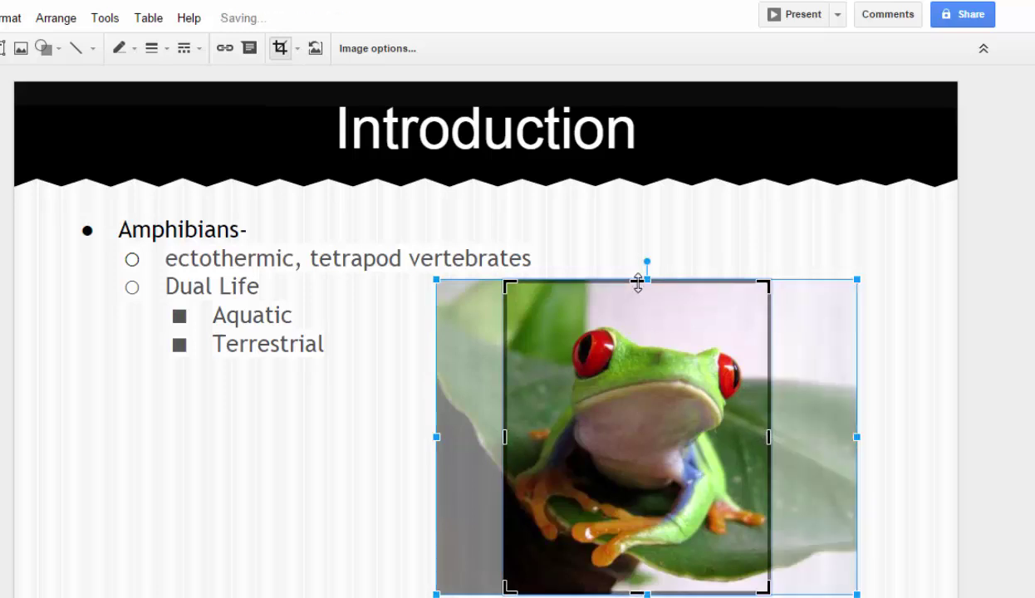
{"action": "left_click_drag", "start_coordinate": [636, 283], "coordinate": [638, 316]}
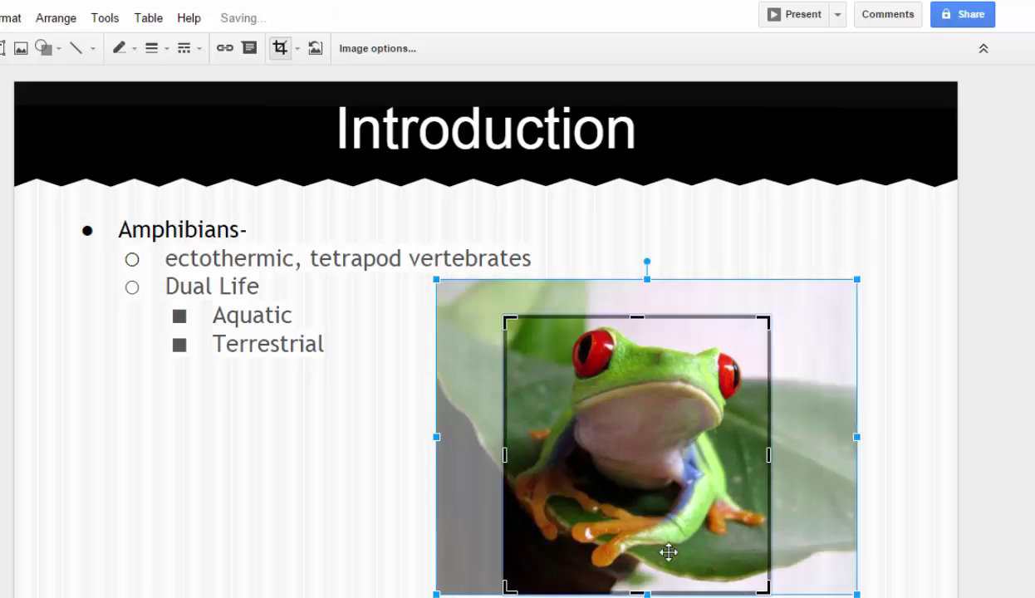
{"action": "left_click_drag", "start_coordinate": [637, 590], "coordinate": [637, 577]}
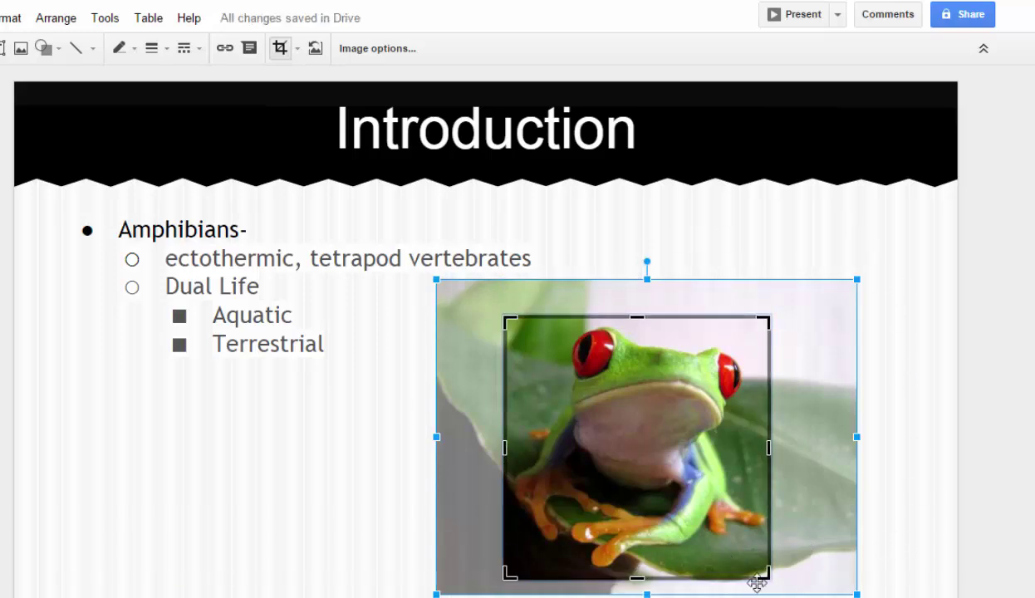
{"action": "key", "text": "Return"}
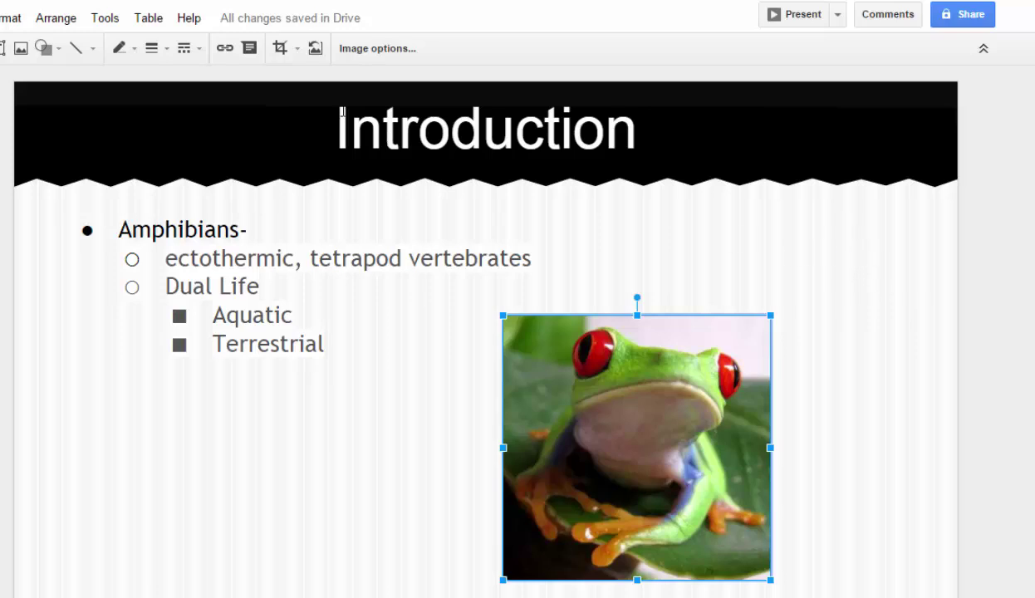
Reset the frog picture to its uncropped original, then enlarge it and move it toward the slide's right edge.
{"action": "left_click", "coordinate": [316, 50]}
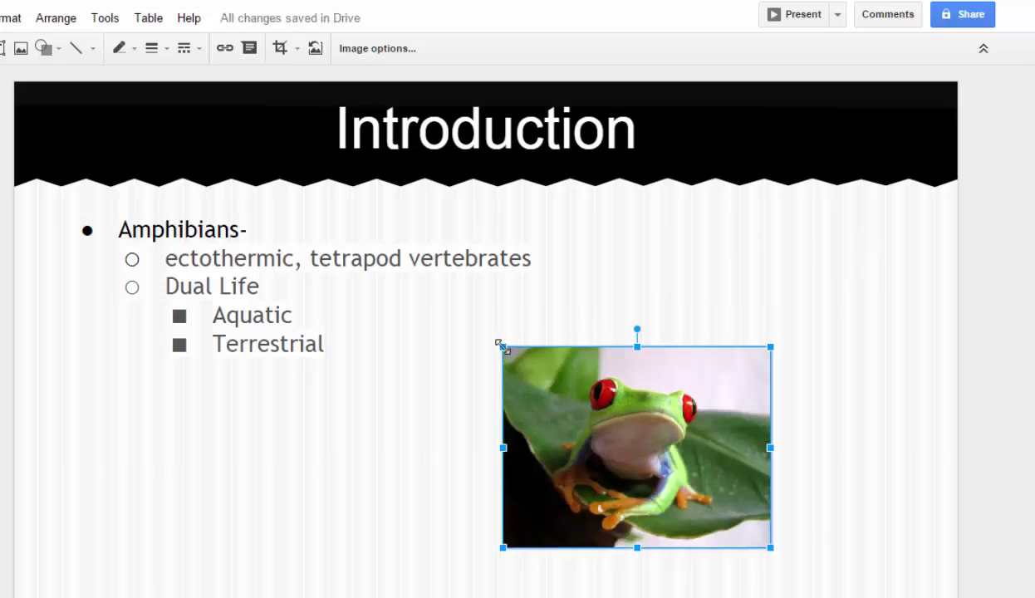
{"action": "left_click_drag", "start_coordinate": [501, 346], "coordinate": [408, 279]}
{"action": "left_click_drag", "start_coordinate": [660, 429], "coordinate": [736, 435]}
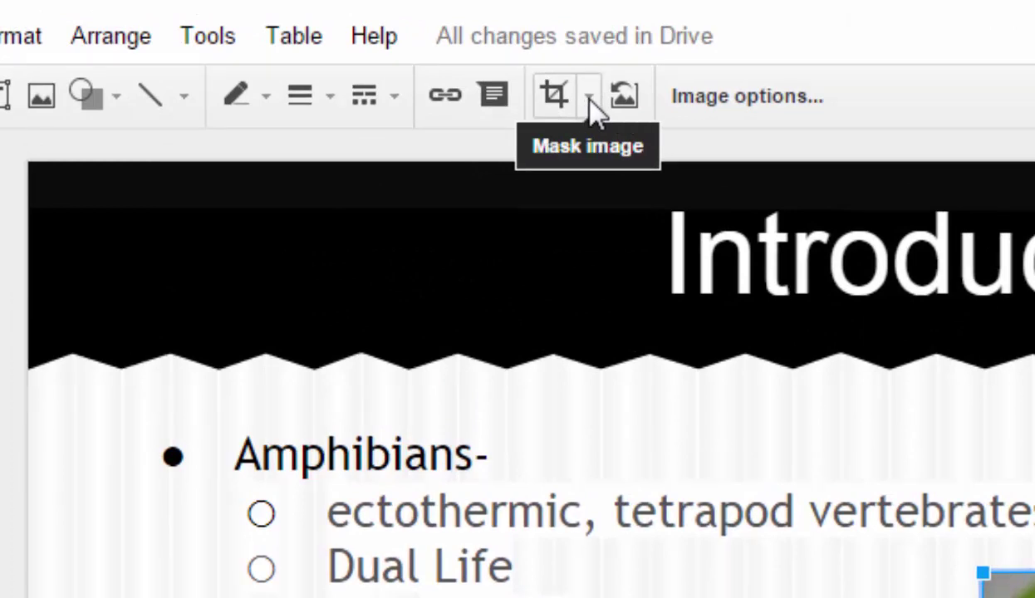
Mask the frog picture with the Left Arrow shape.
{"action": "left_click", "coordinate": [589, 99]}
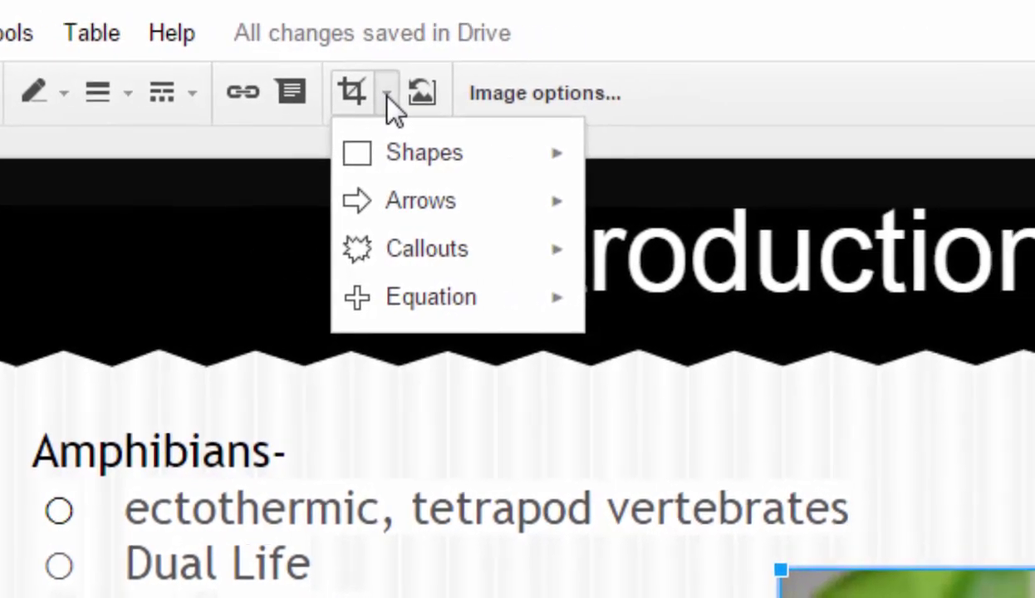
{"action": "mouse_move", "coordinate": [592, 165]}
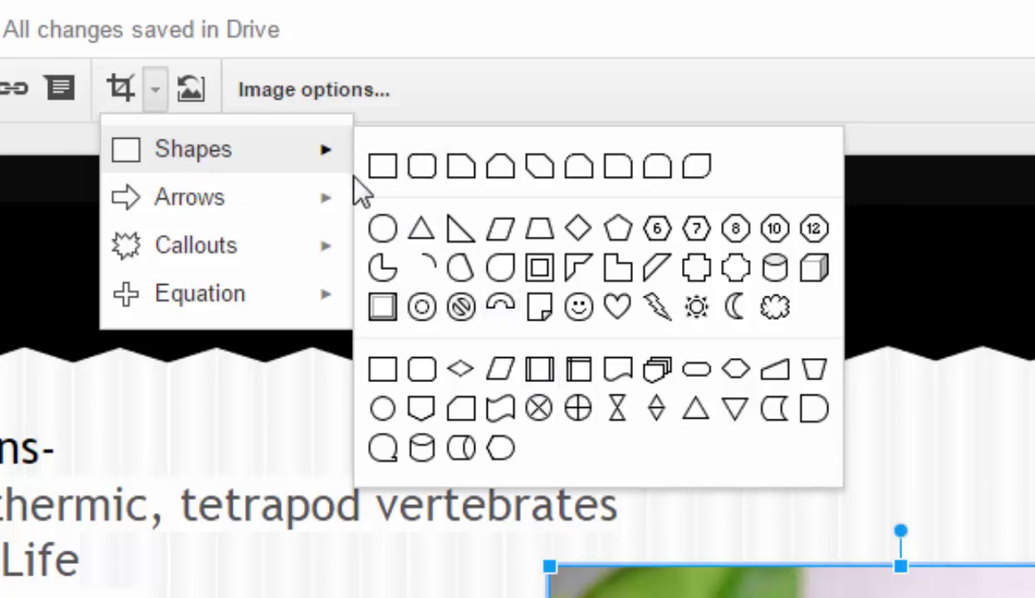
{"action": "mouse_move", "coordinate": [284, 210]}
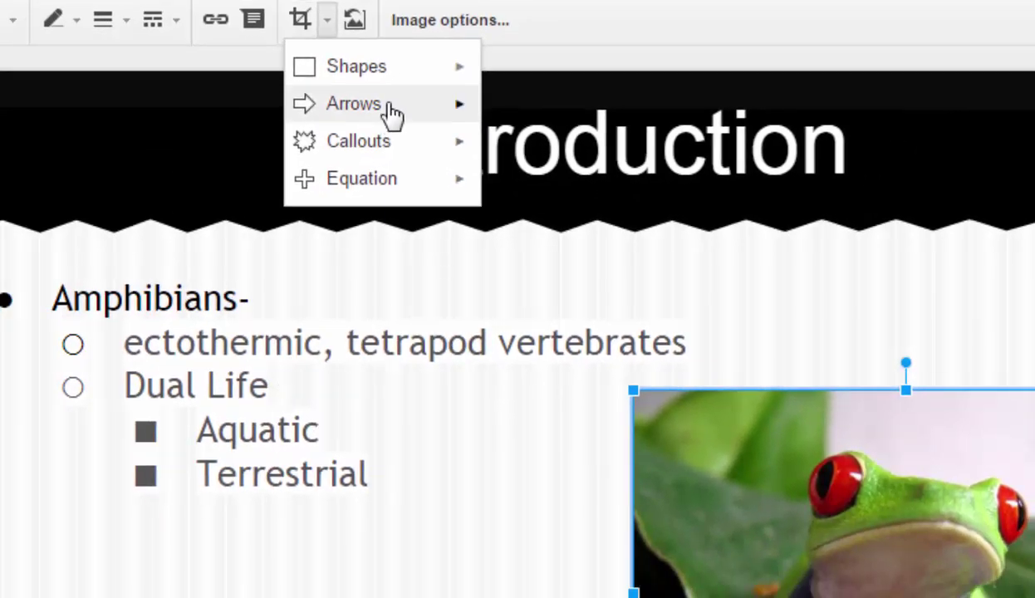
{"action": "mouse_move", "coordinate": [392, 114]}
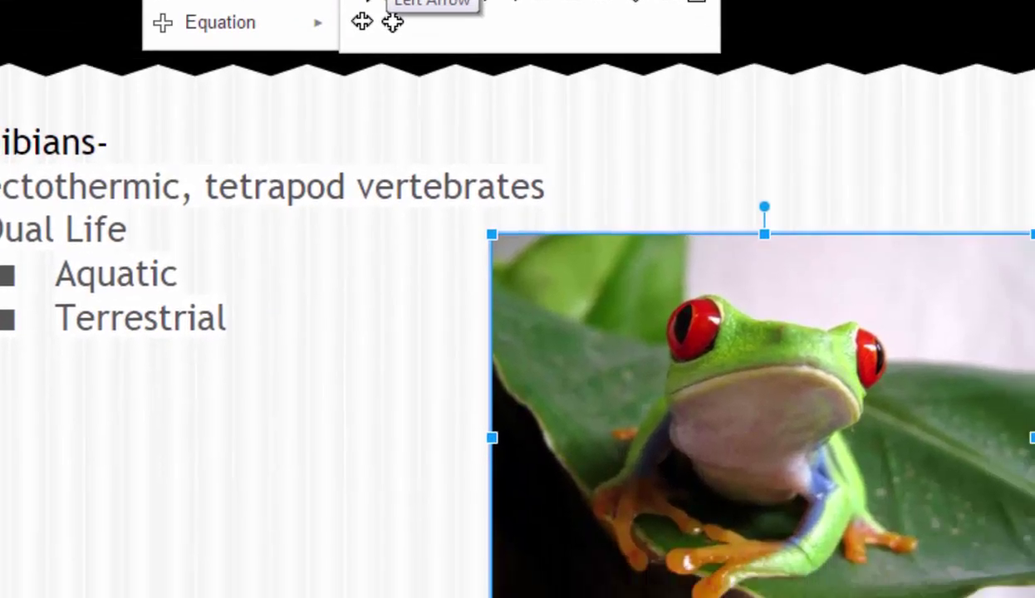
{"action": "left_click", "coordinate": [374, 3]}
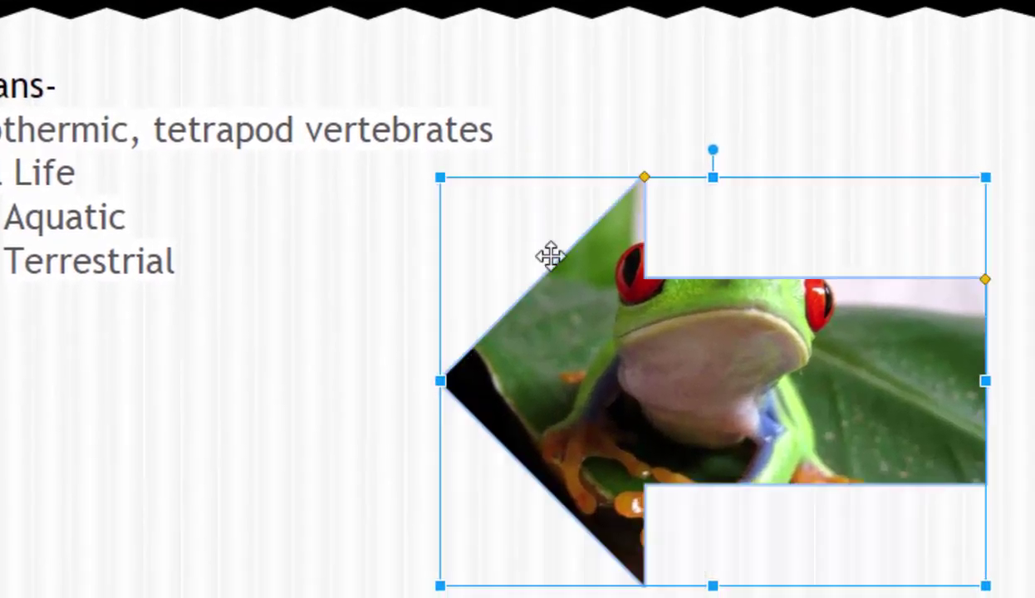
Move the arrow-shaped picture up and slightly right, and thicken the arrow's shaft to show more of the frog.
{"action": "left_click_drag", "start_coordinate": [644, 357], "coordinate": [684, 209]}
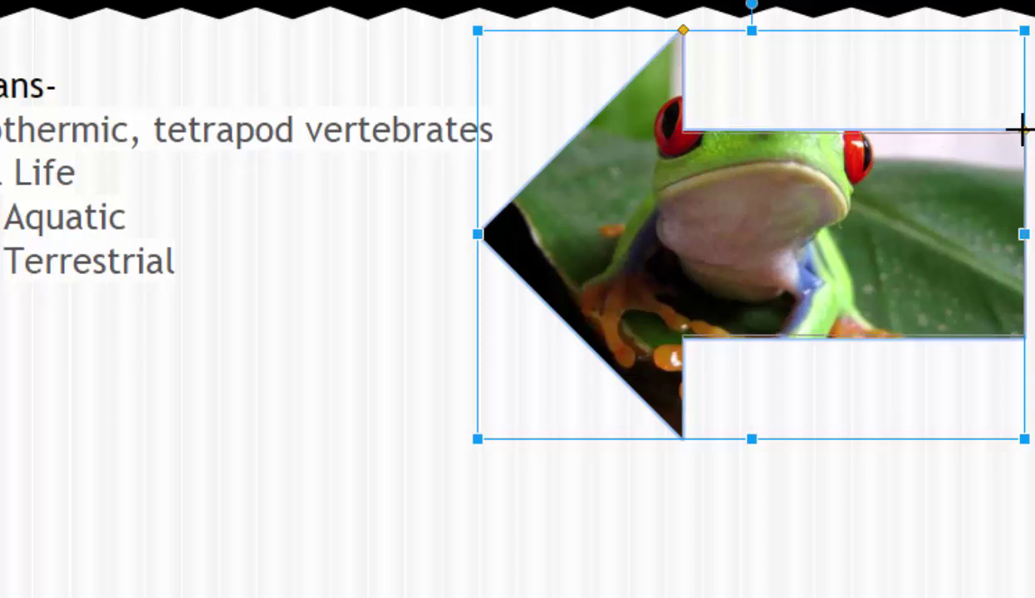
{"action": "left_click_drag", "start_coordinate": [1020, 131], "coordinate": [1019, 86]}
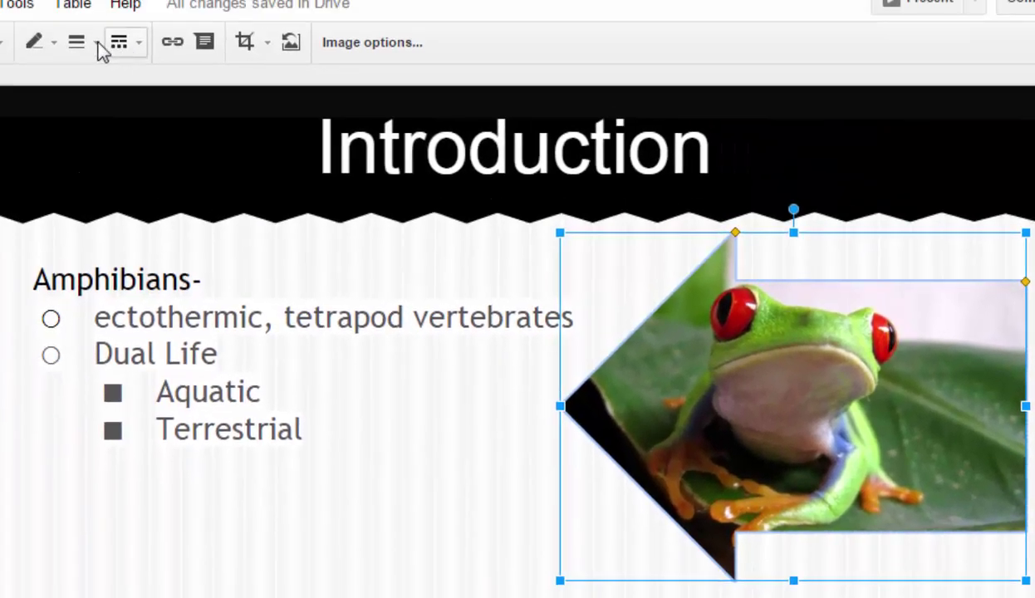
Add a 2px border around the arrow-shaped frog picture and deselect it.
{"action": "left_click", "coordinate": [97, 45]}
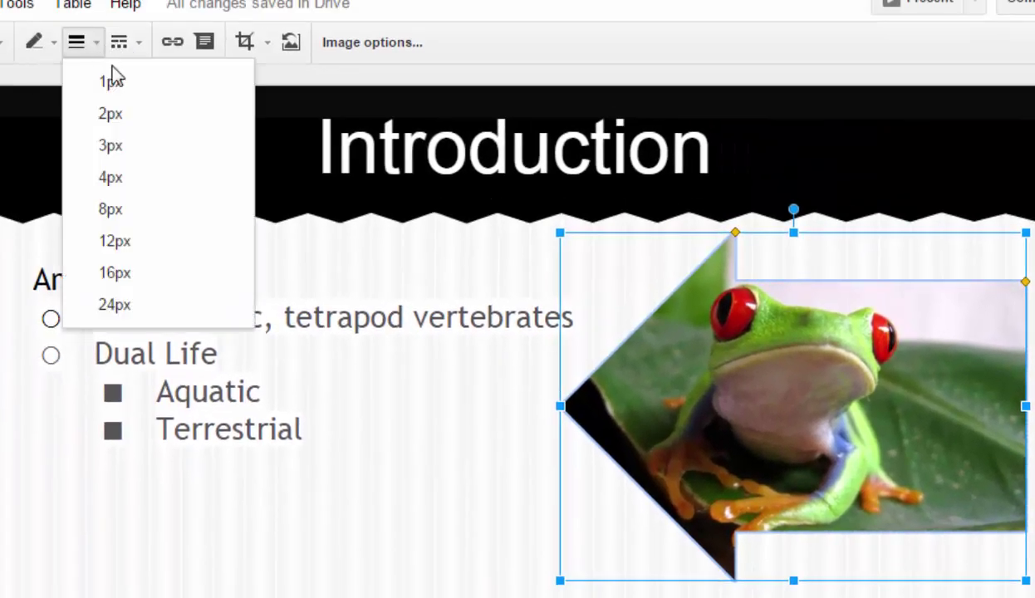
{"action": "left_click", "coordinate": [116, 115]}
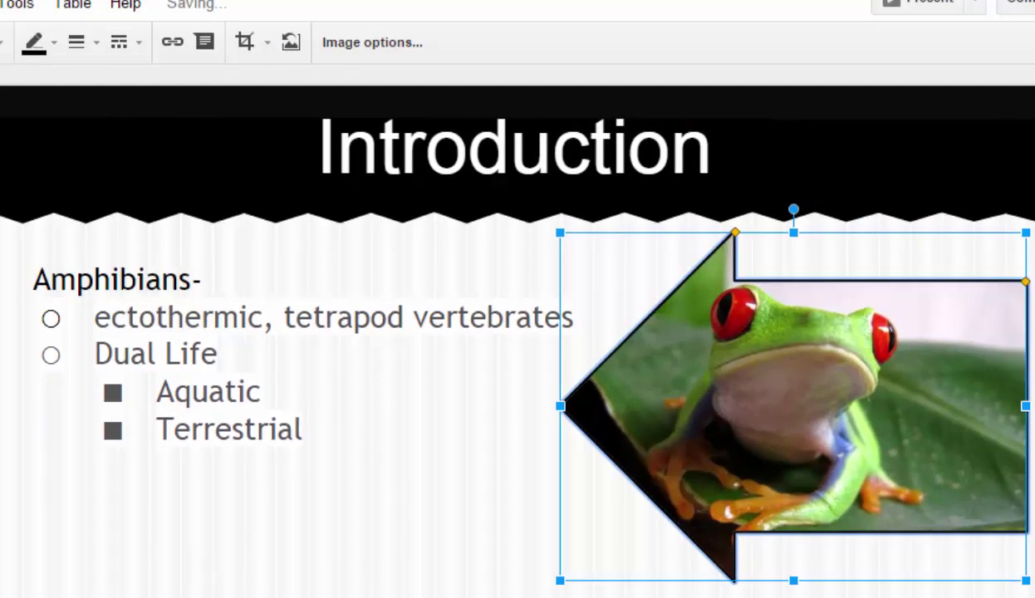
{"action": "left_click", "coordinate": [514, 247]}
{"action": "key", "text": "Escape"}
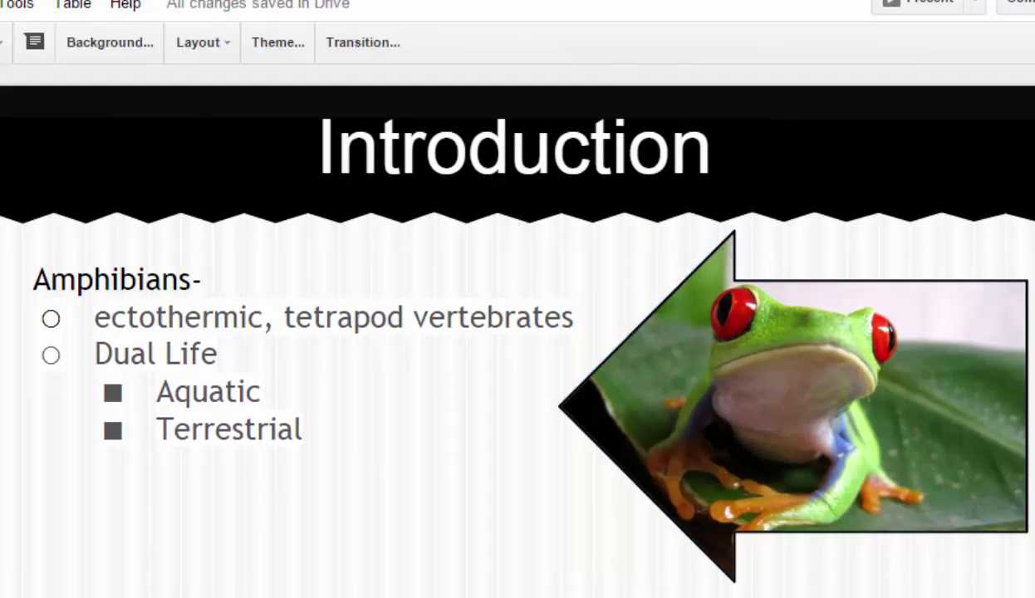
Change the frog picture's mask to the second explosion-style burst among the callout shapes.
{"action": "left_click", "coordinate": [671, 321]}
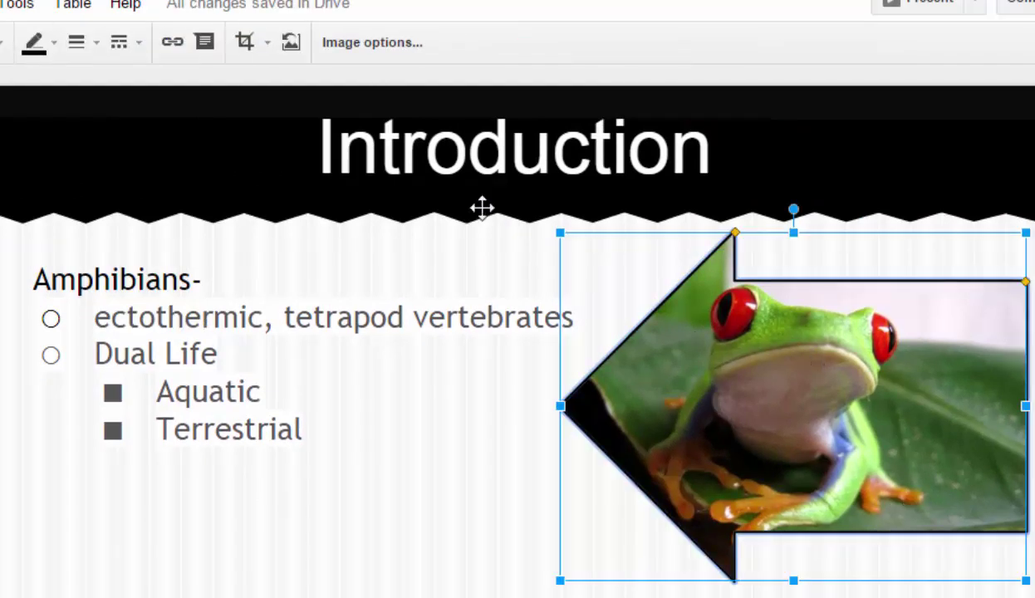
{"action": "left_click", "coordinate": [268, 42]}
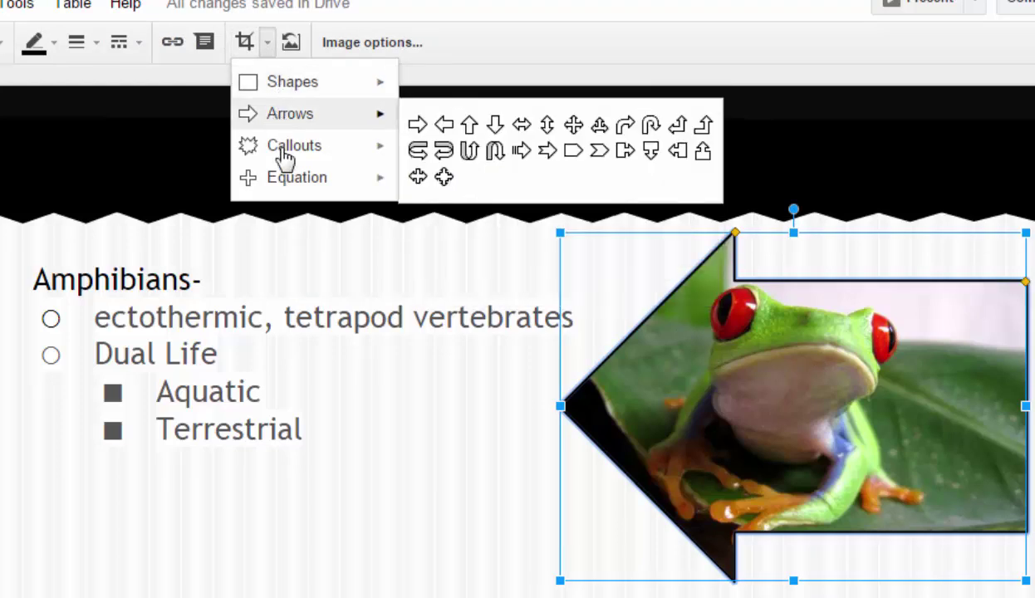
{"action": "mouse_move", "coordinate": [284, 153]}
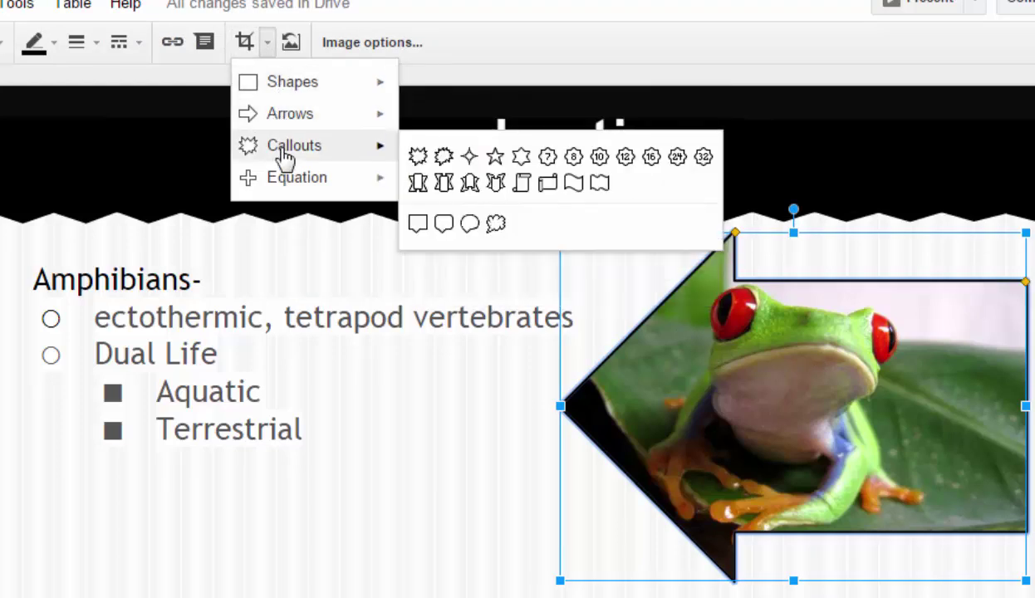
{"action": "left_click", "coordinate": [442, 156]}
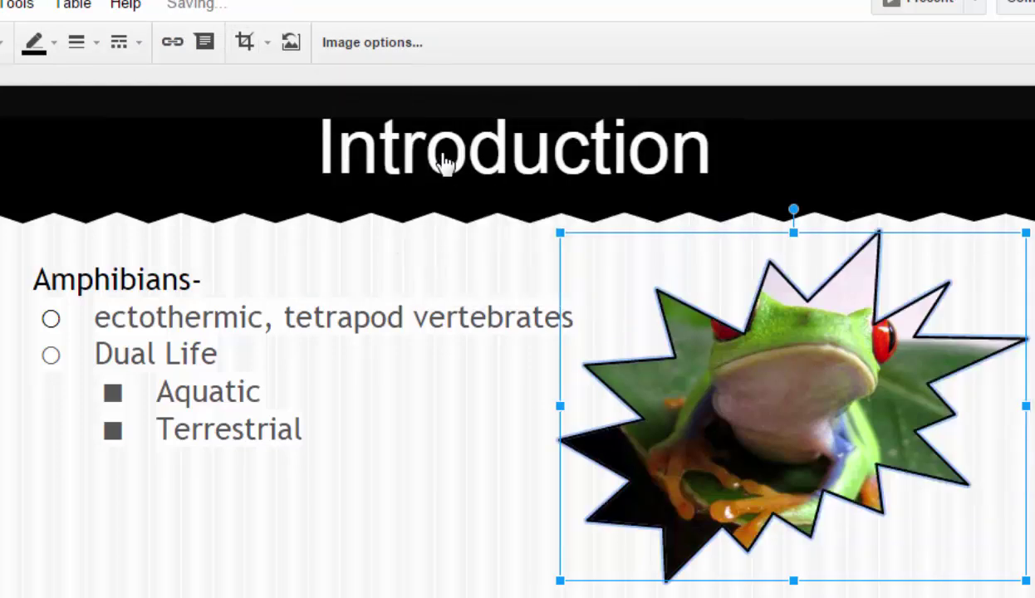
Change the frog picture's mask to the cloud shape and move the picture down and slightly left.
{"action": "left_click", "coordinate": [267, 42]}
{"action": "mouse_move", "coordinate": [280, 83]}
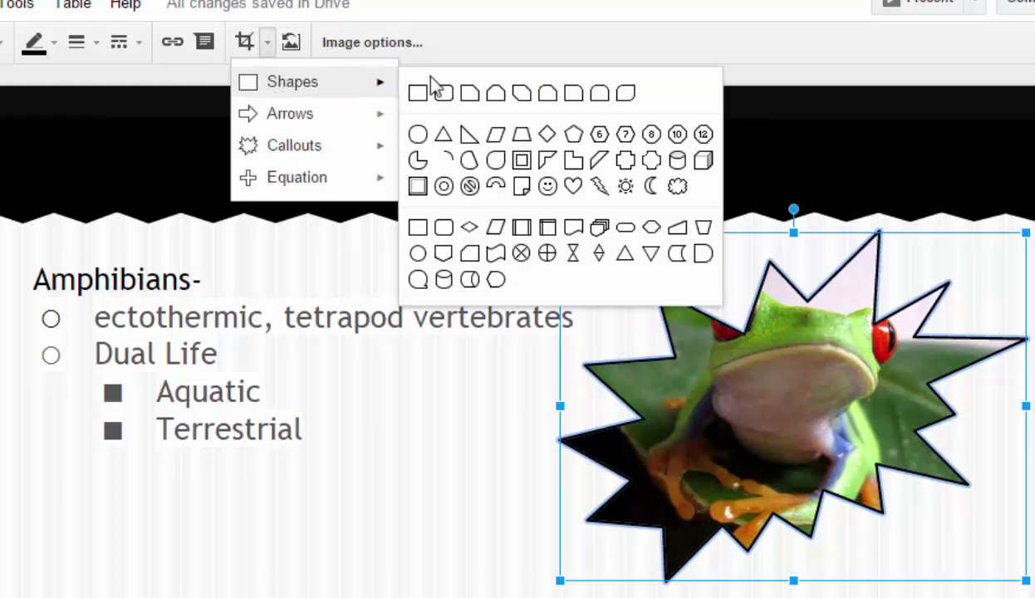
{"action": "left_click", "coordinate": [677, 187]}
{"action": "left_click_drag", "start_coordinate": [824, 432], "coordinate": [778, 517]}
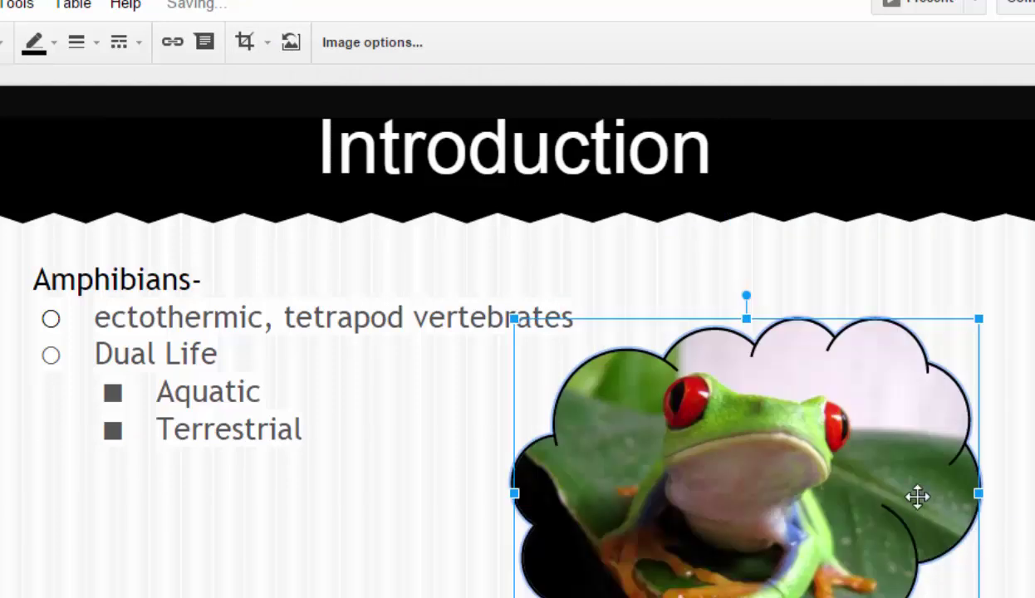